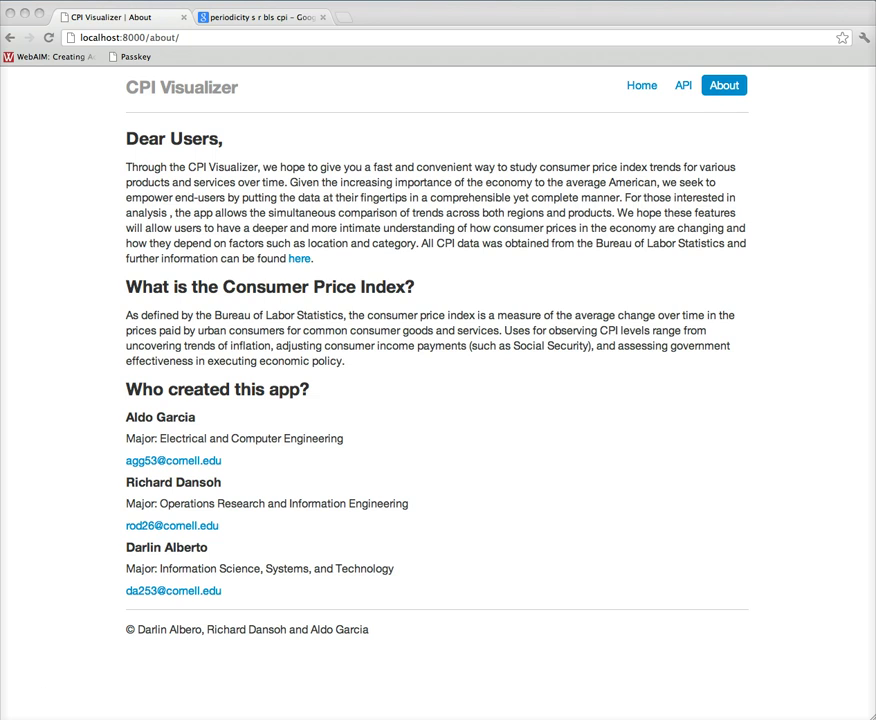
# - On the home page, add the Miami-Fort Lauderdale,FL series for Gasoline (all types) and graph its periodicity R version
pyautogui.press('super+bracketleft')
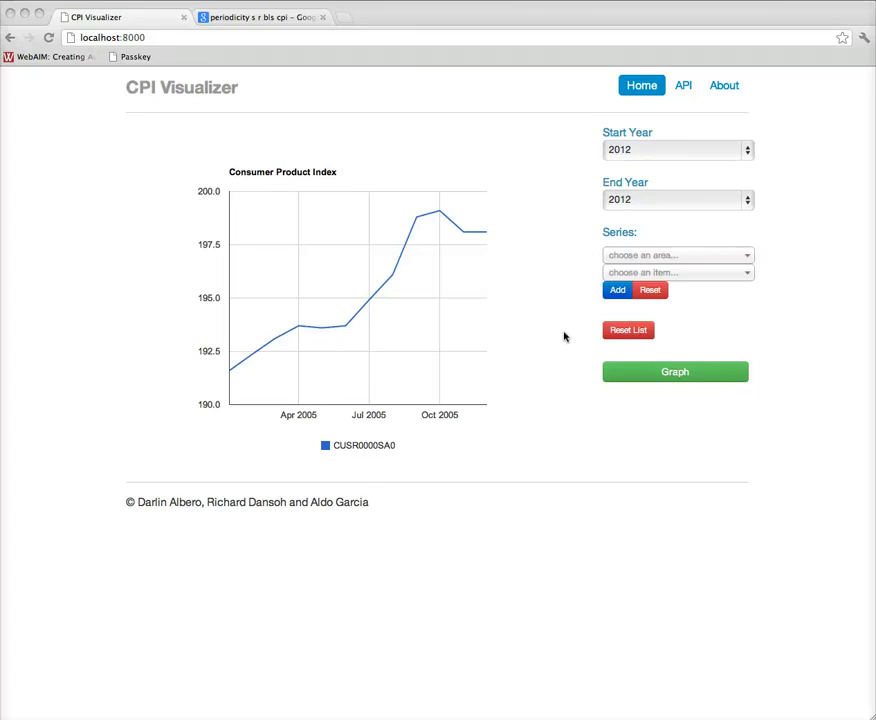
pyautogui.click(725, 257)
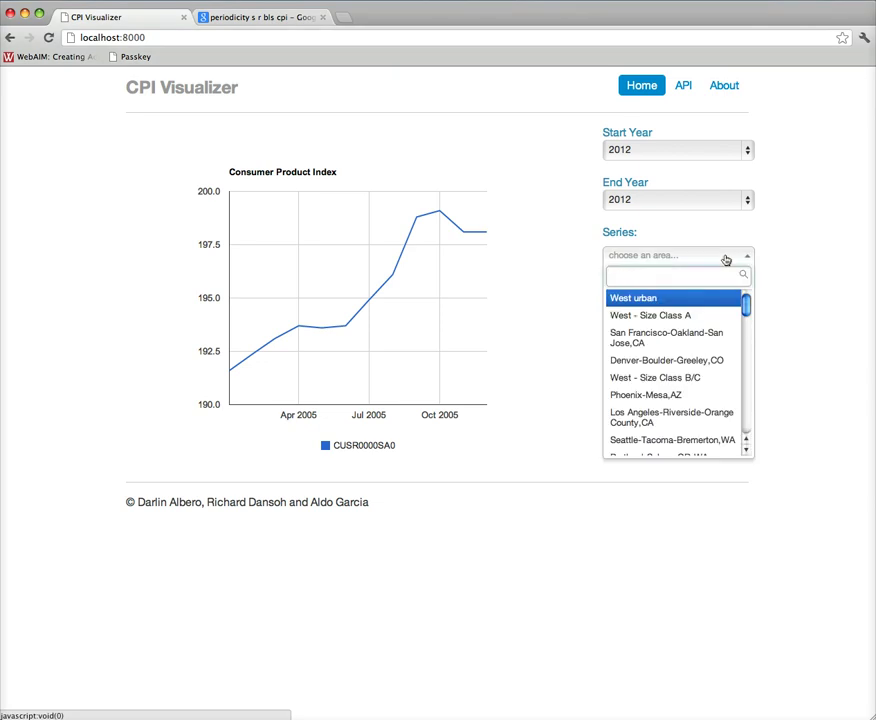
pyautogui.write('Miami')
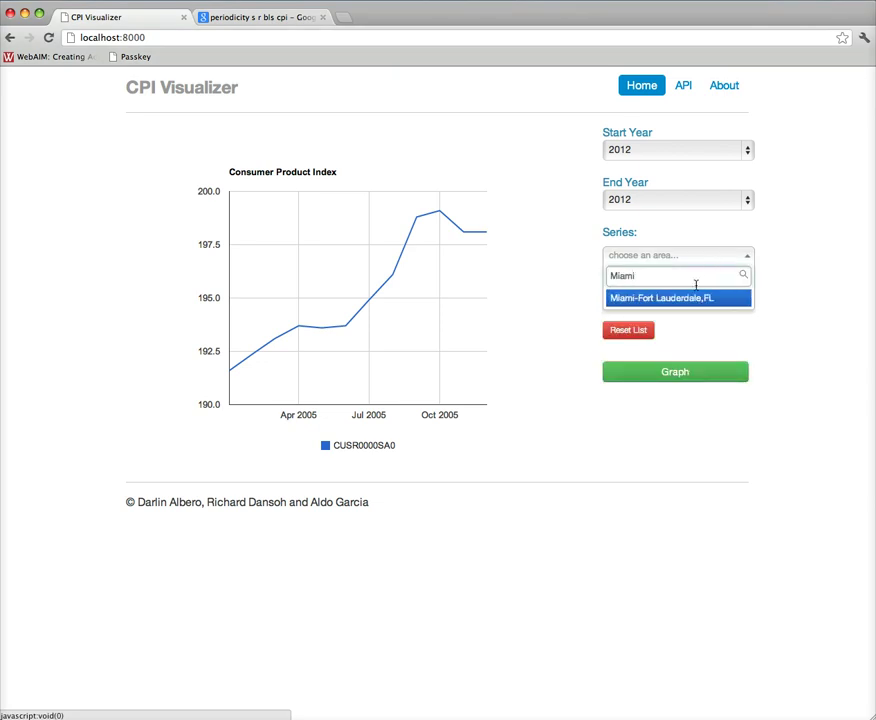
pyautogui.click(686, 300)
pyautogui.click(718, 277)
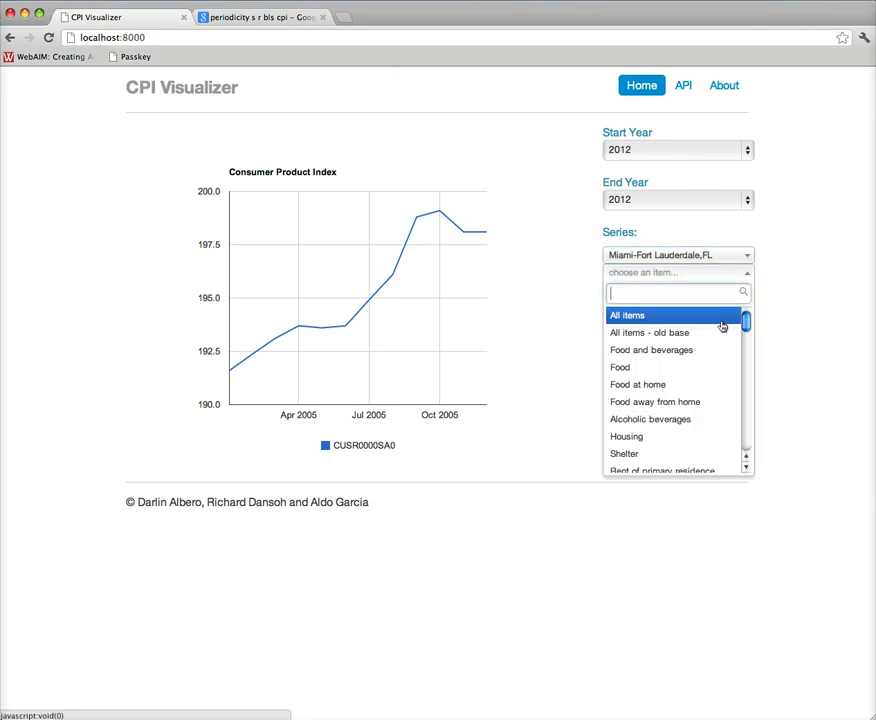
pyautogui.write('gas')
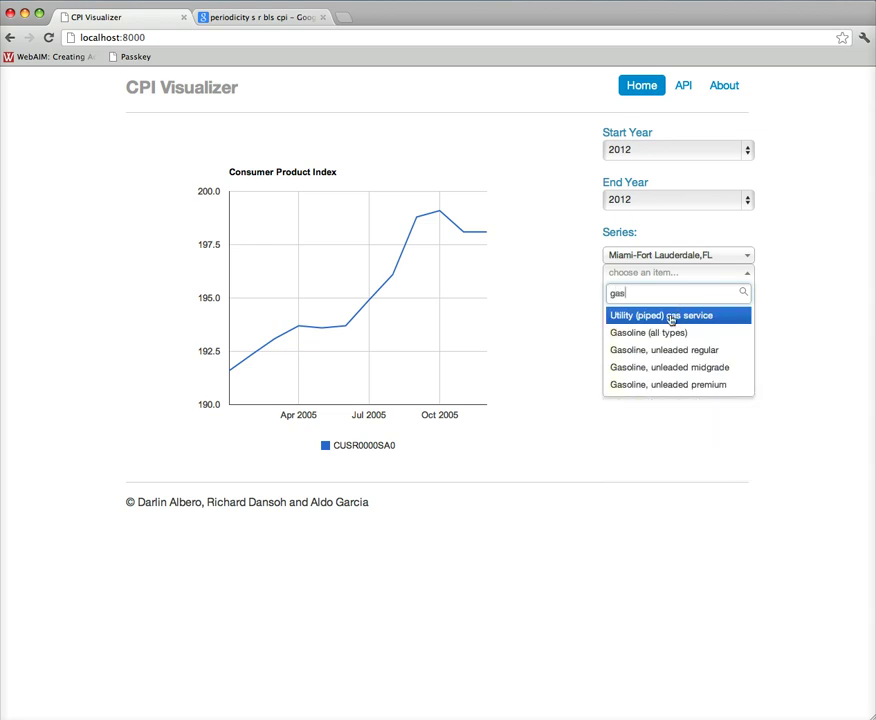
pyautogui.click(665, 334)
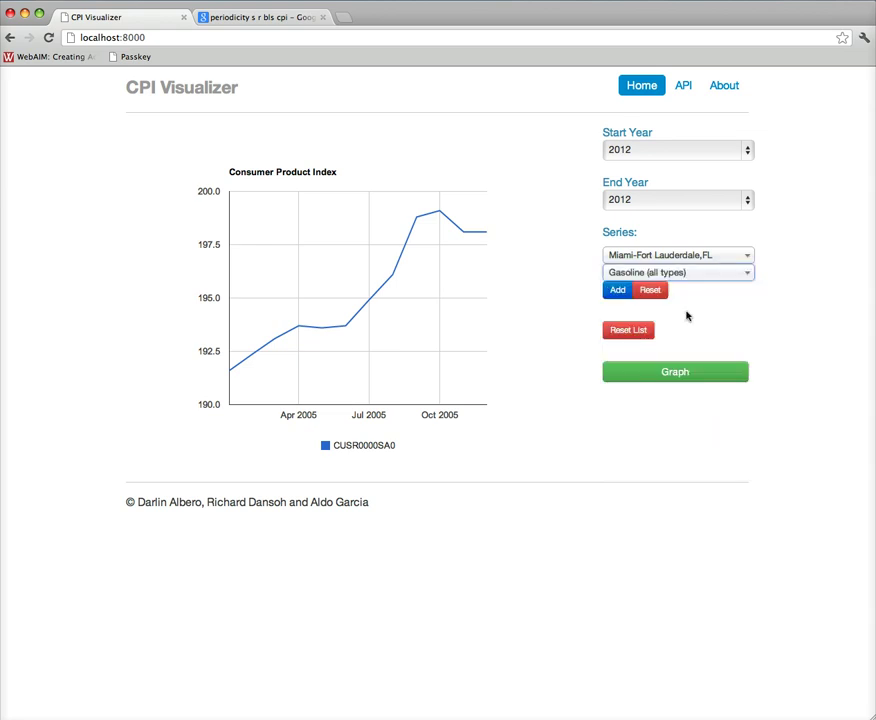
pyautogui.click(618, 290)
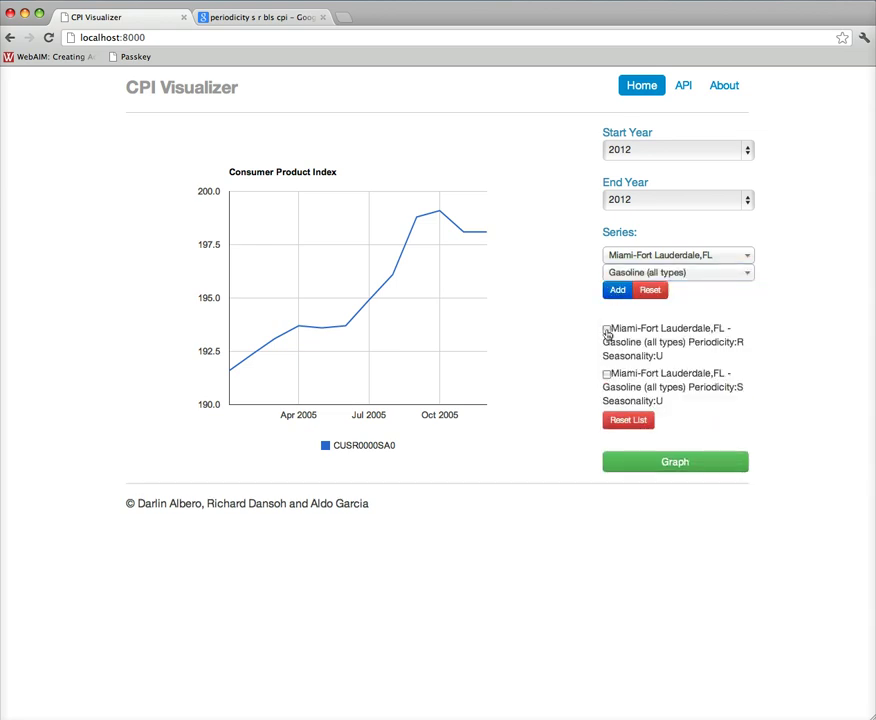
pyautogui.click(606, 329)
pyautogui.click(683, 465)
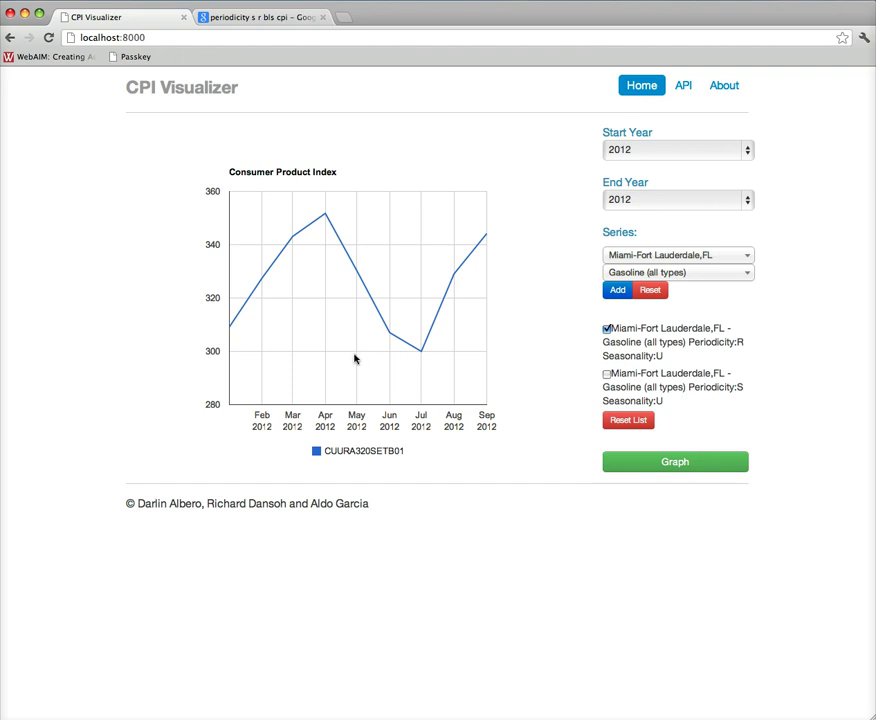
# - Add Gasoline (all types) for San Francisco-Oakland-San Jose,CA and graph its periodicity R series together with Miami's
pyautogui.click(725, 258)
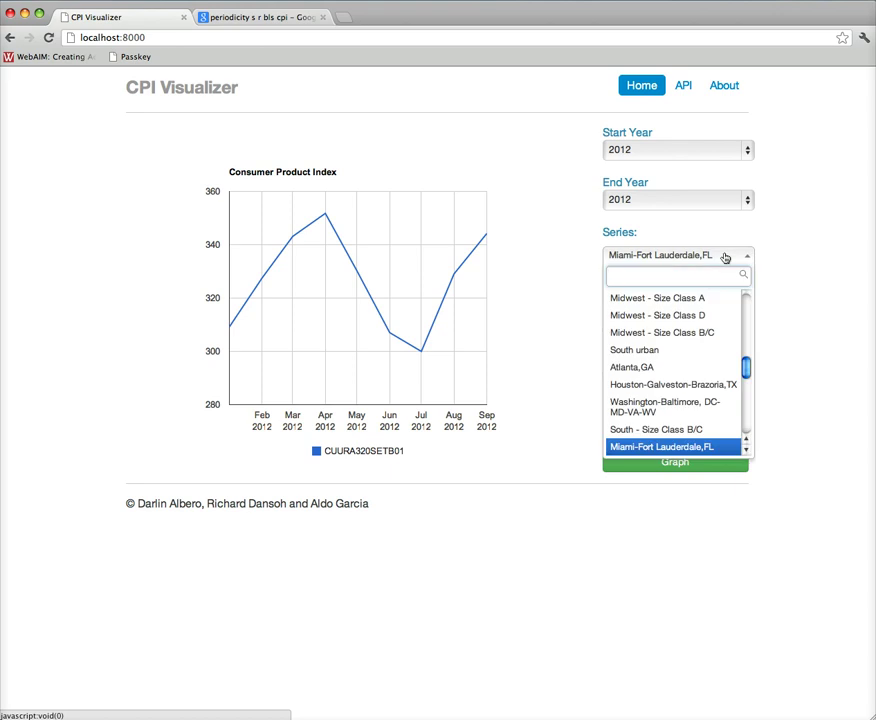
pyautogui.write('San')
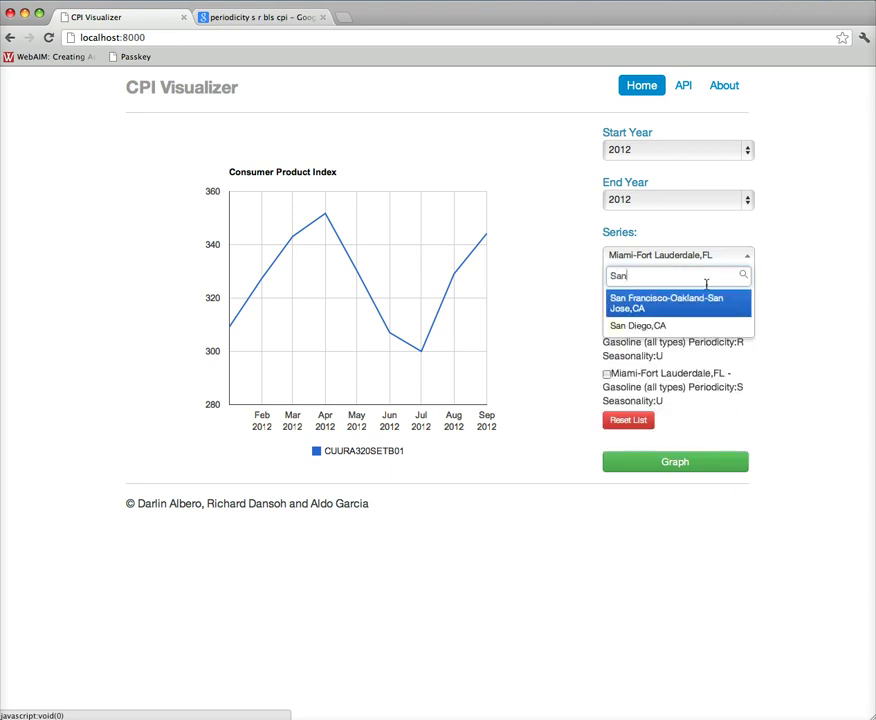
pyautogui.click(684, 300)
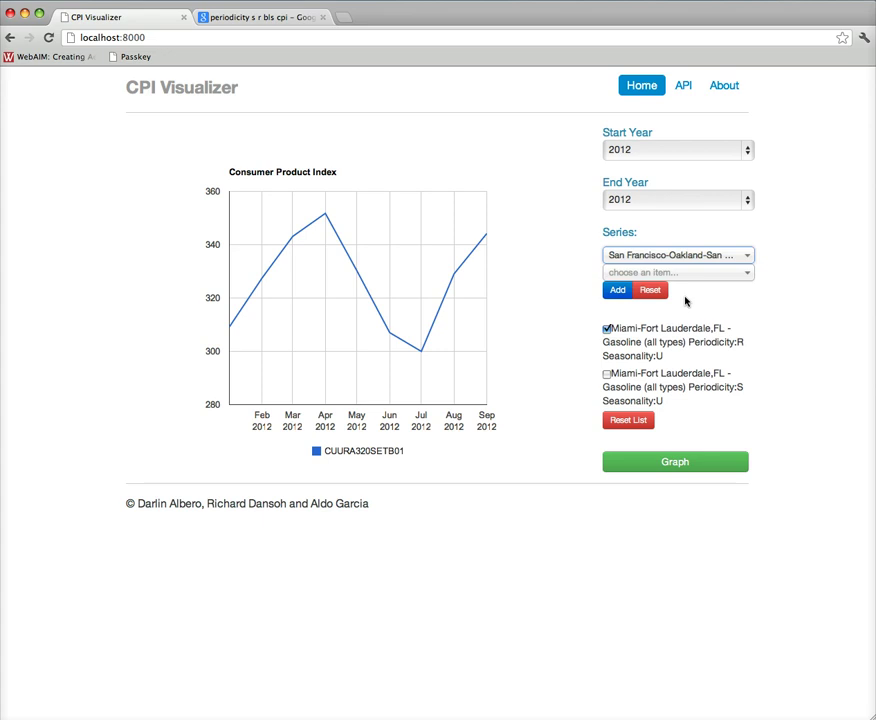
pyautogui.click(630, 274)
pyautogui.write('gas')
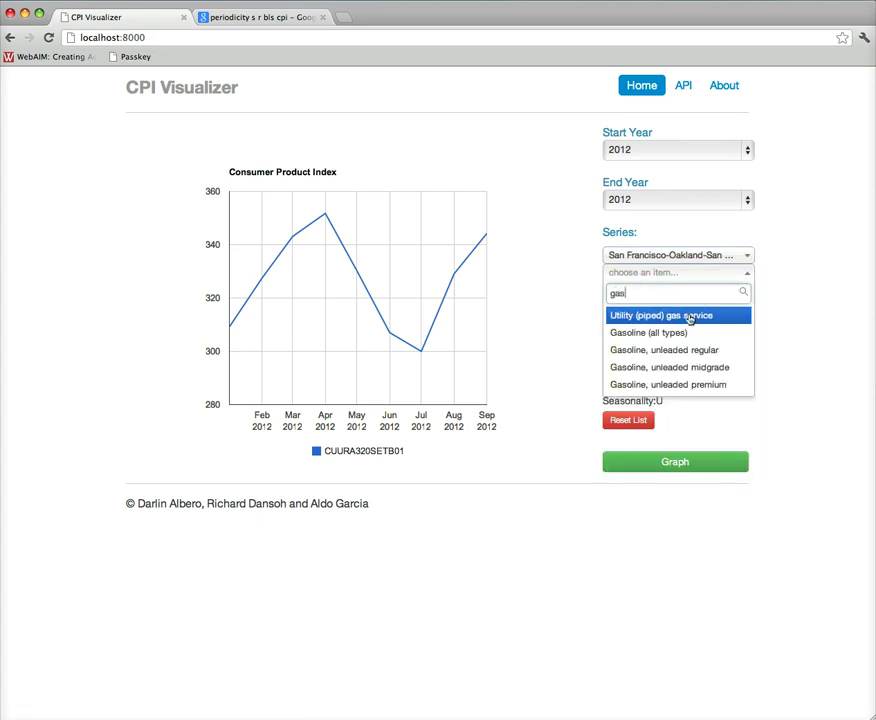
pyautogui.click(700, 332)
pyautogui.click(618, 290)
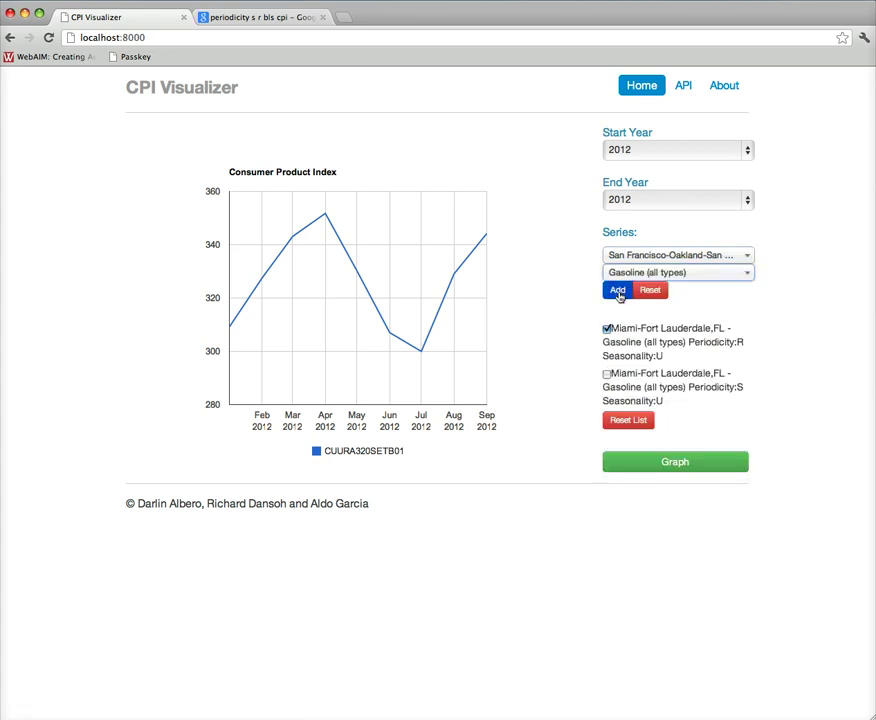
pyautogui.click(606, 421)
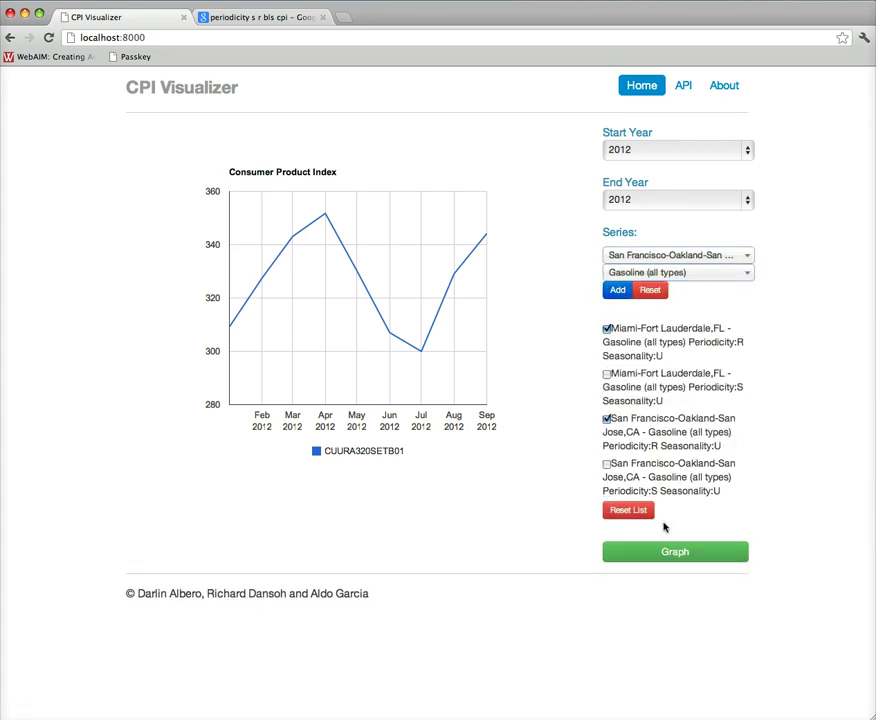
pyautogui.click(668, 553)
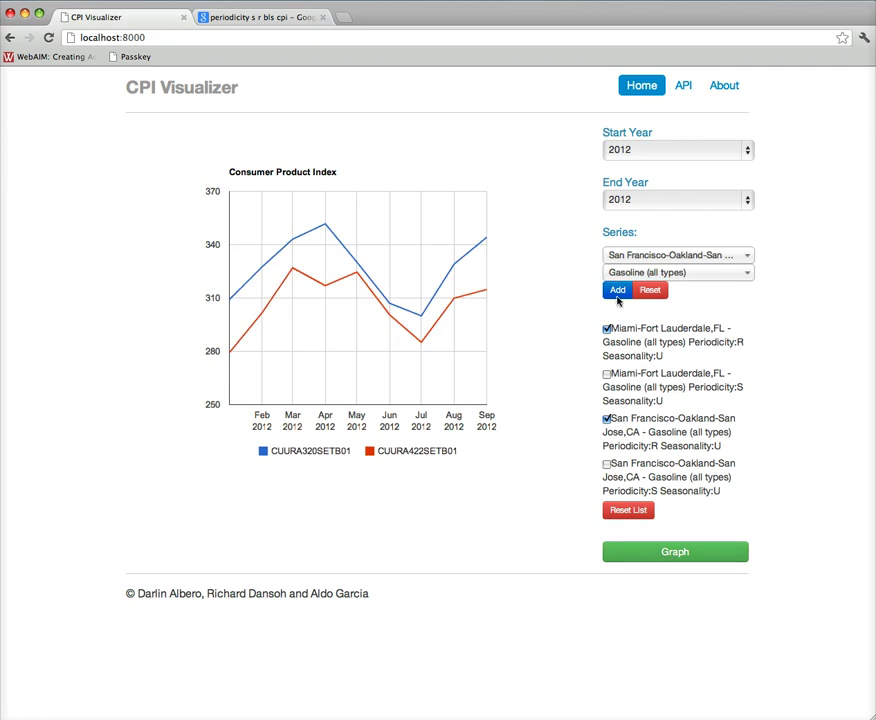
# - Add Gasoline (all types) for New York-Northern New Jersey-Long Island and include its periodicity R series in the comparison graph
pyautogui.click(690, 256)
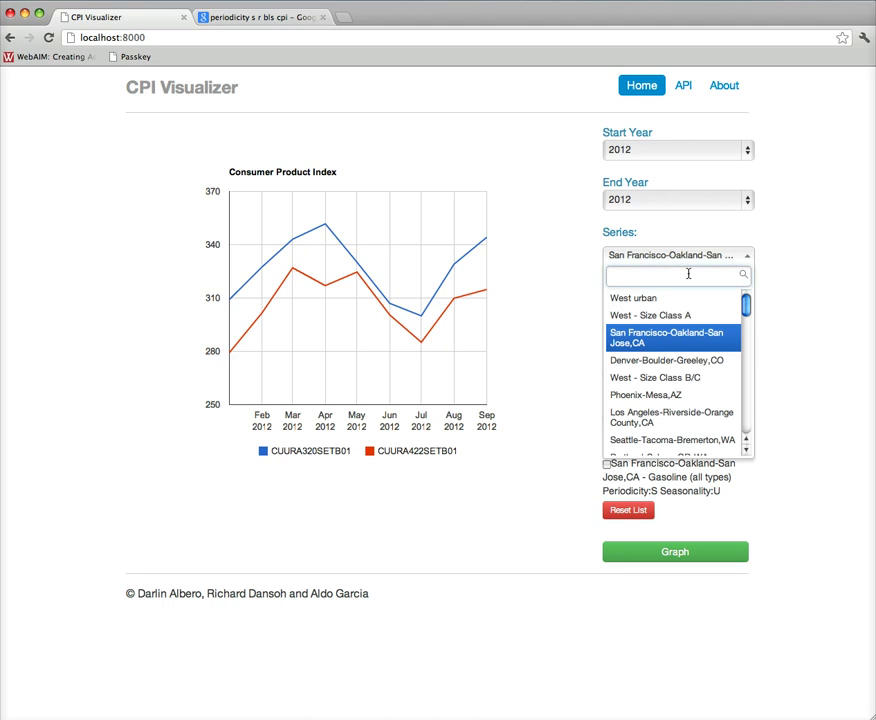
pyautogui.write('New York')
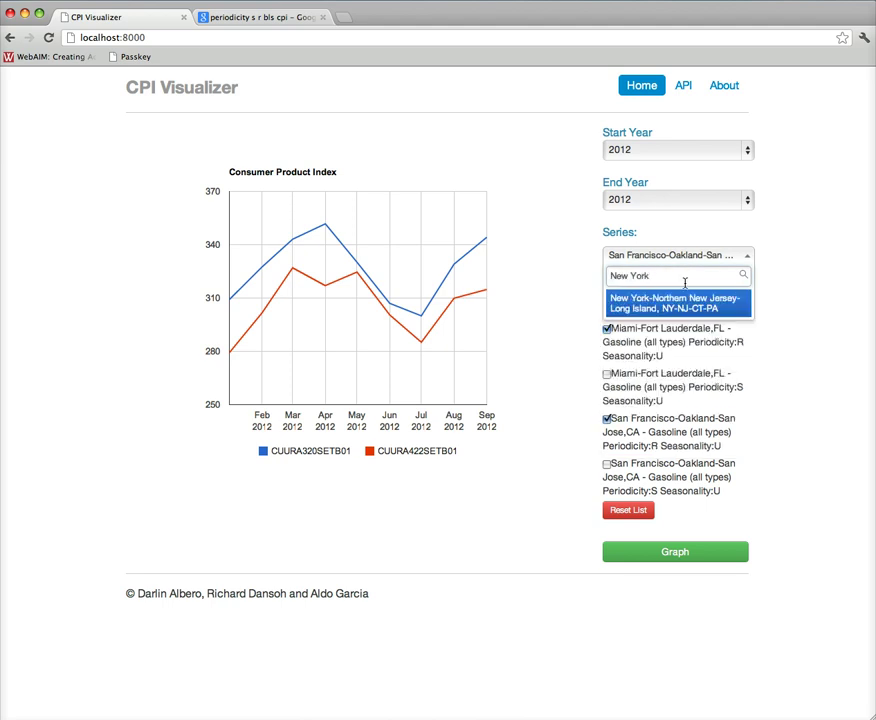
pyautogui.click(683, 297)
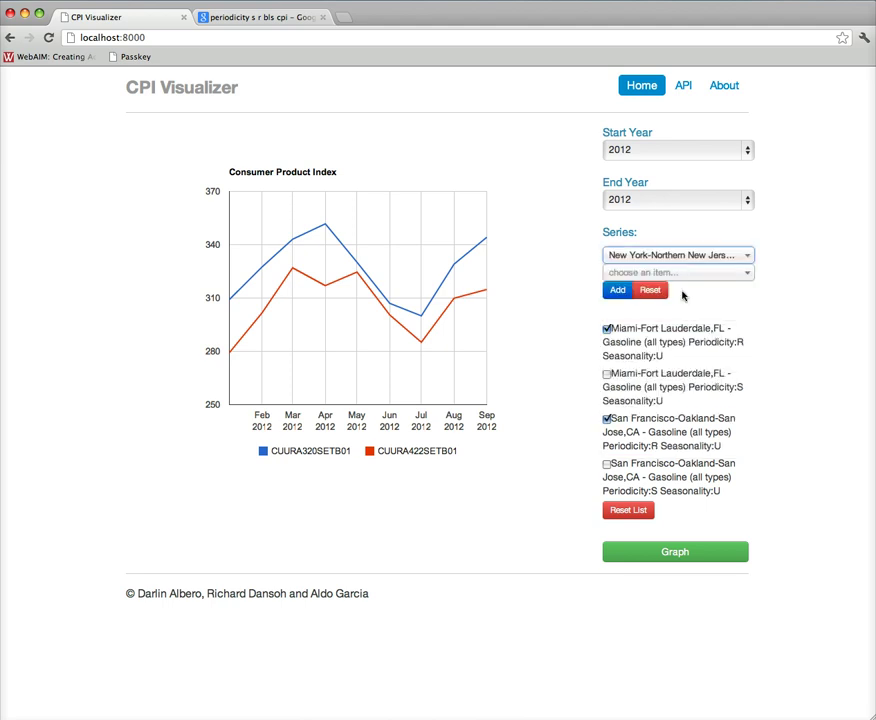
pyautogui.click(684, 275)
pyautogui.write('gas')
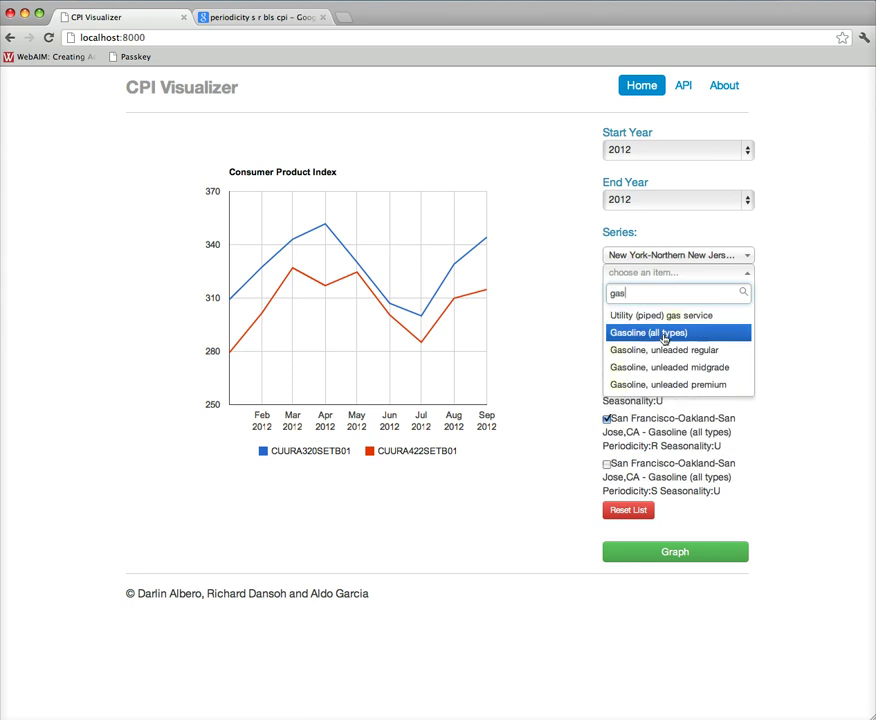
pyautogui.click(618, 336)
pyautogui.click(614, 290)
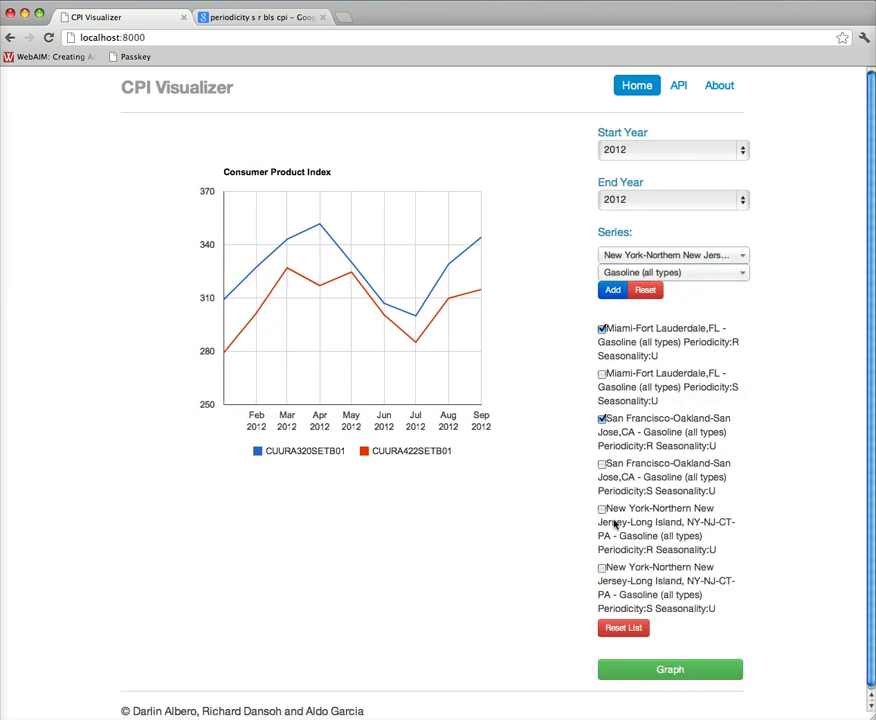
pyautogui.click(606, 509)
pyautogui.click(673, 669)
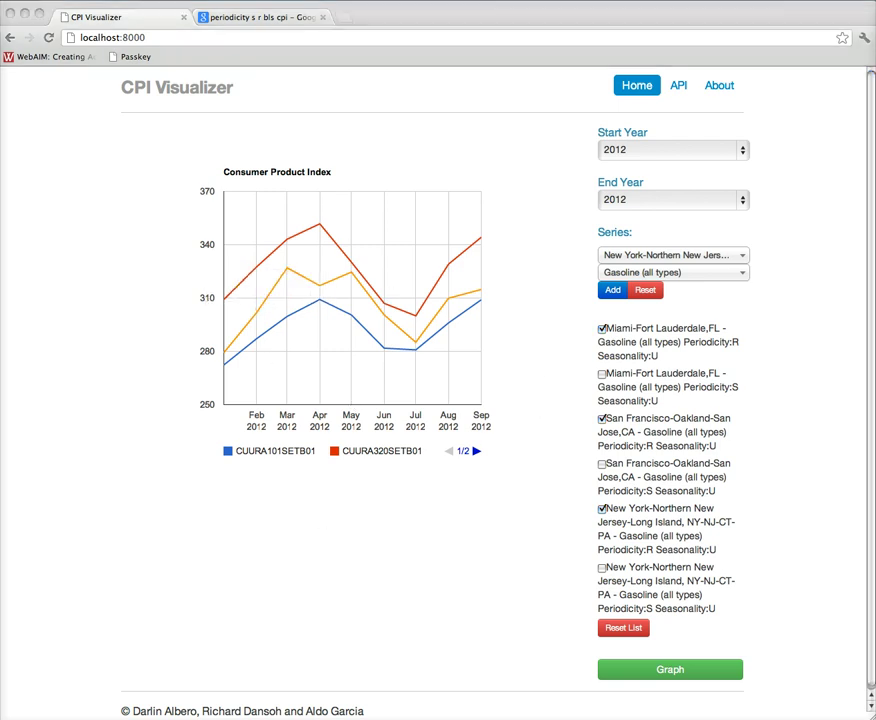
# - Clear the list of added gasoline series and reset the area and item selections
pyautogui.click(614, 634)
pyautogui.click(614, 634)
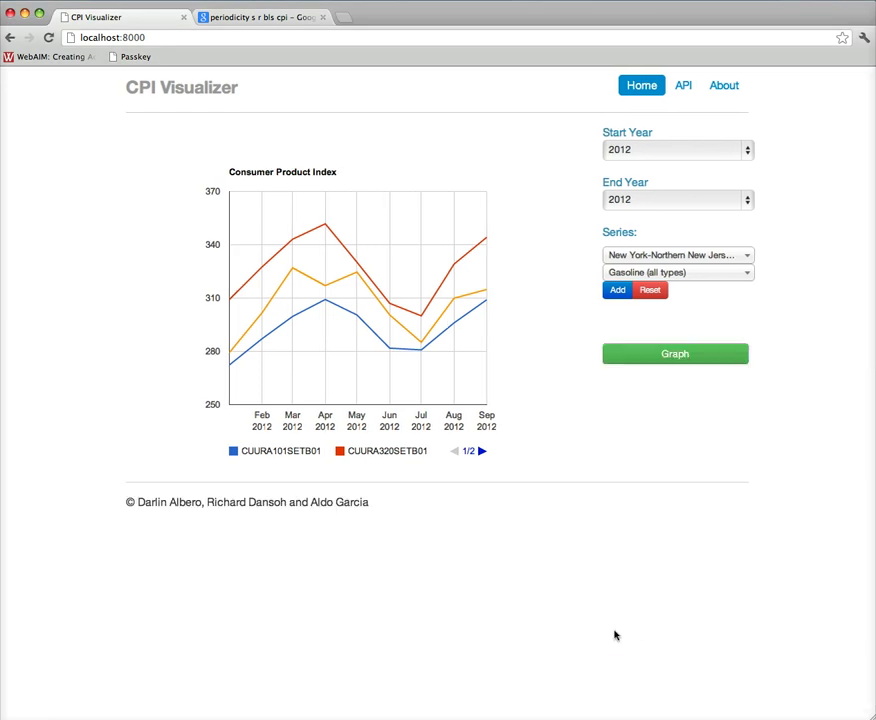
pyautogui.click(649, 292)
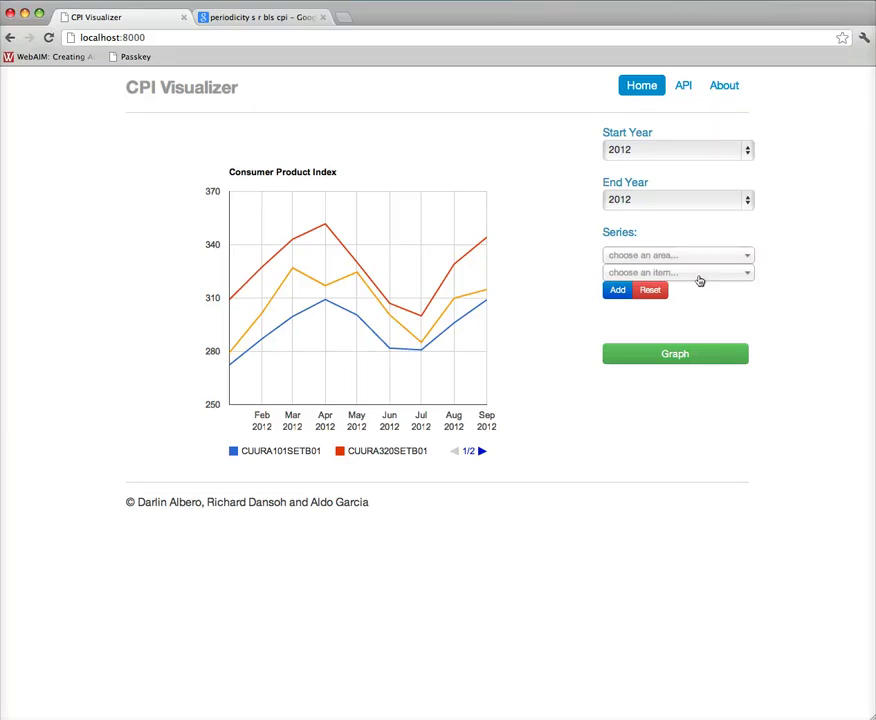
# - Choose Peanut butter as the item and U.S. city average as the area, and add that series to the list
pyautogui.click(700, 280)
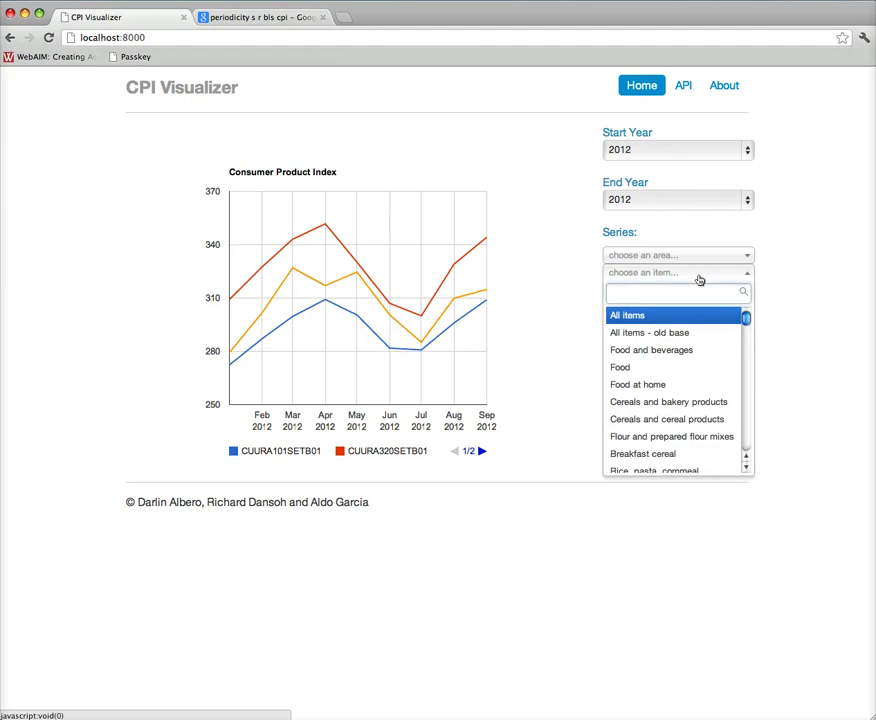
pyautogui.write('peanut')
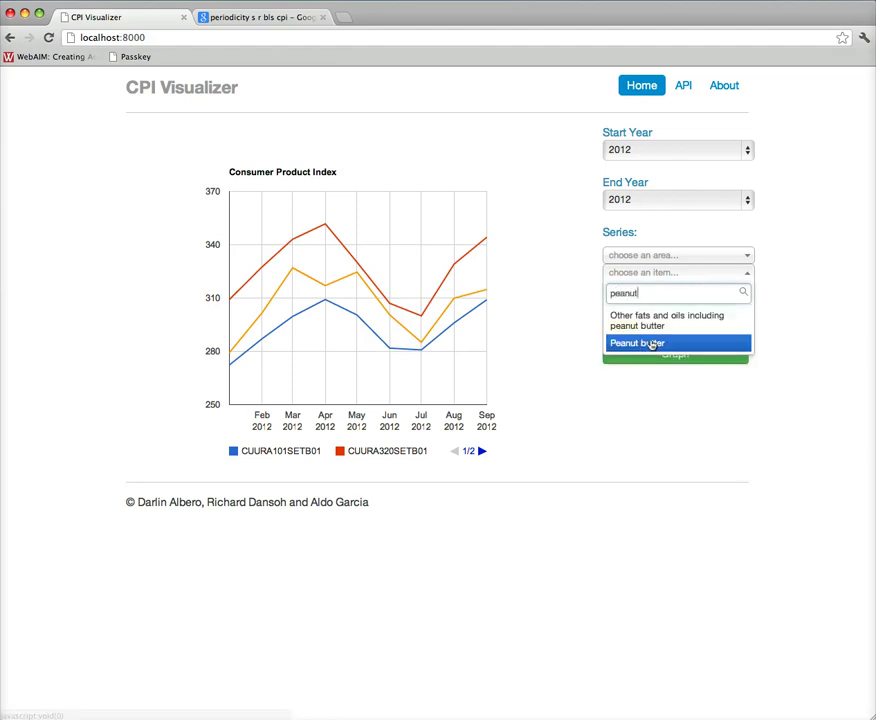
pyautogui.click(702, 344)
pyautogui.click(688, 256)
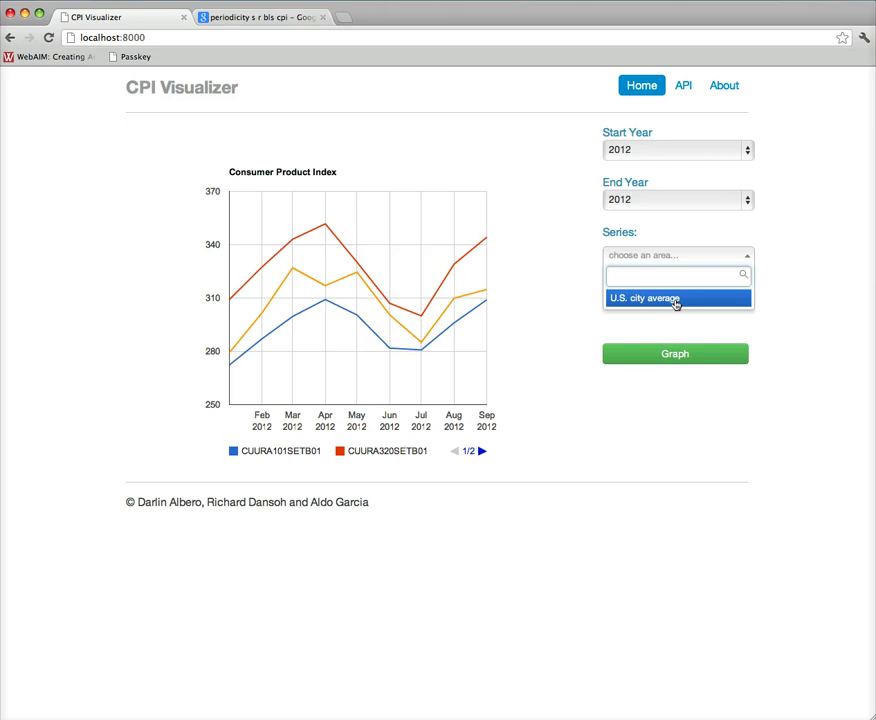
pyautogui.click(676, 300)
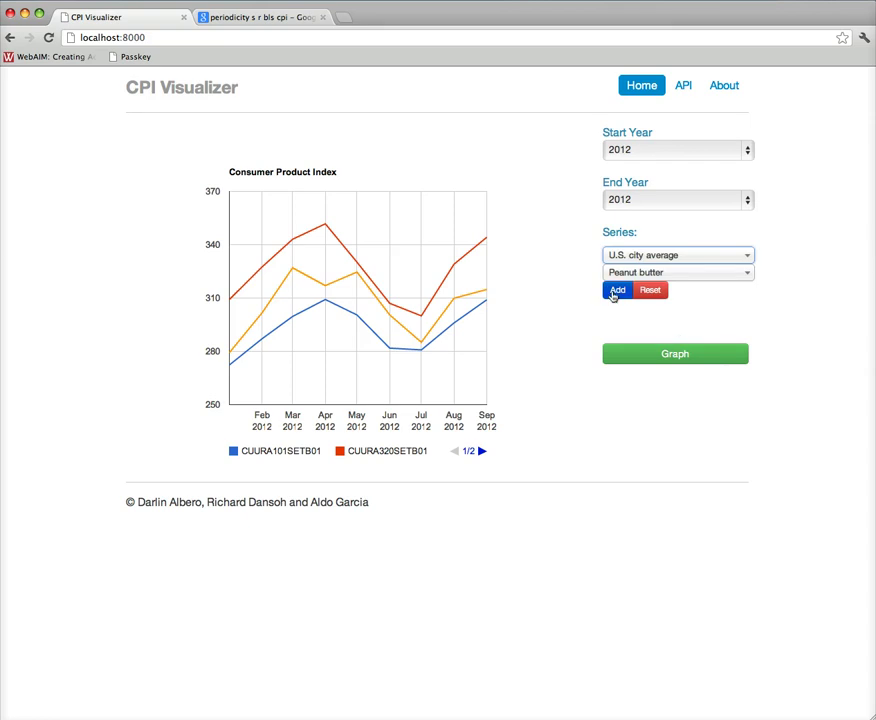
pyautogui.click(615, 291)
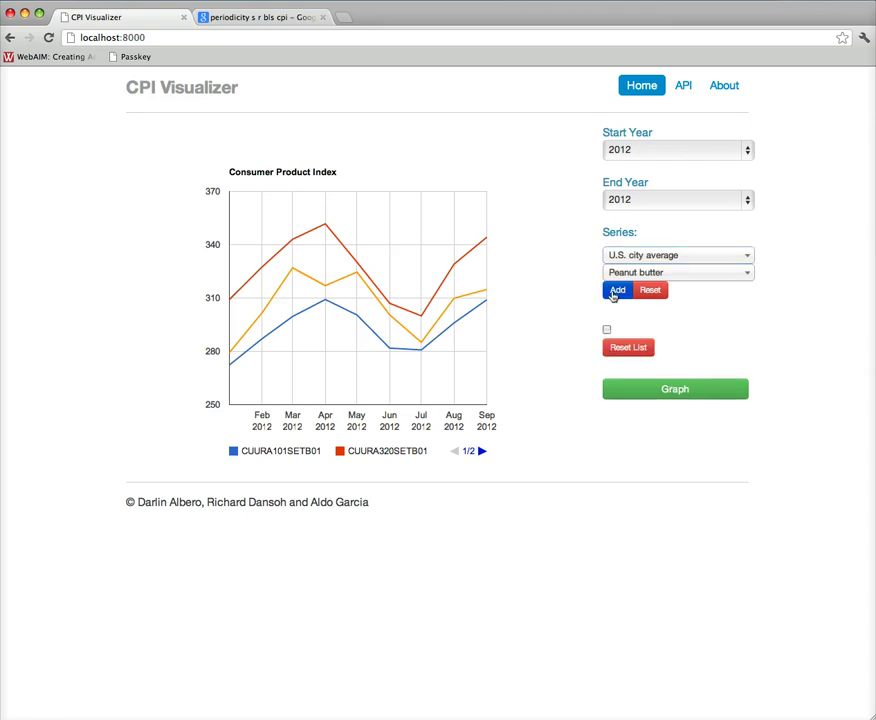
# - Set the start year to 1991 and graph the U.S. city average peanut butter series
pyautogui.click(673, 152)
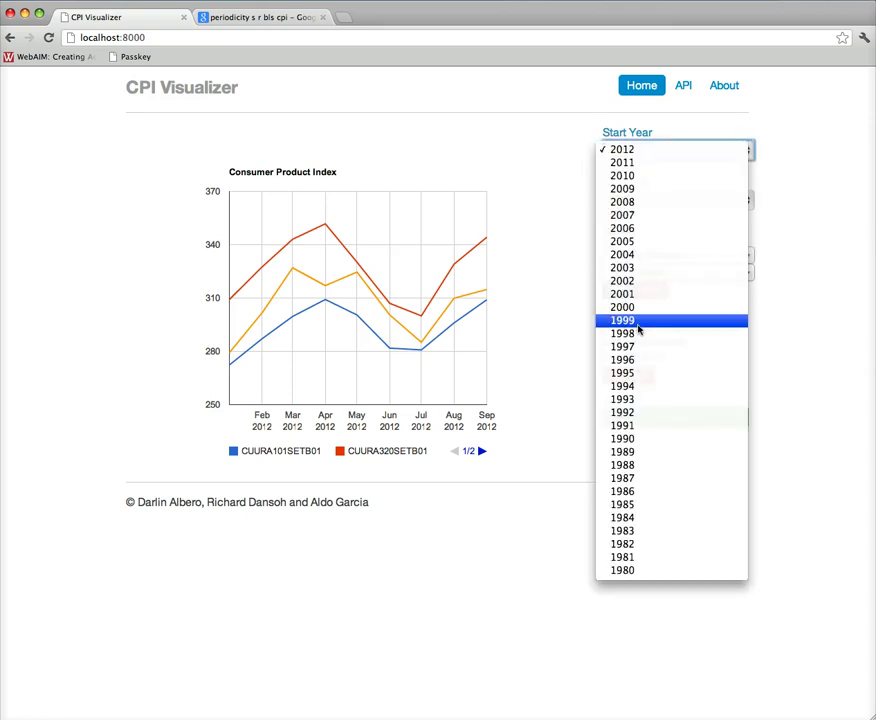
pyautogui.click(640, 428)
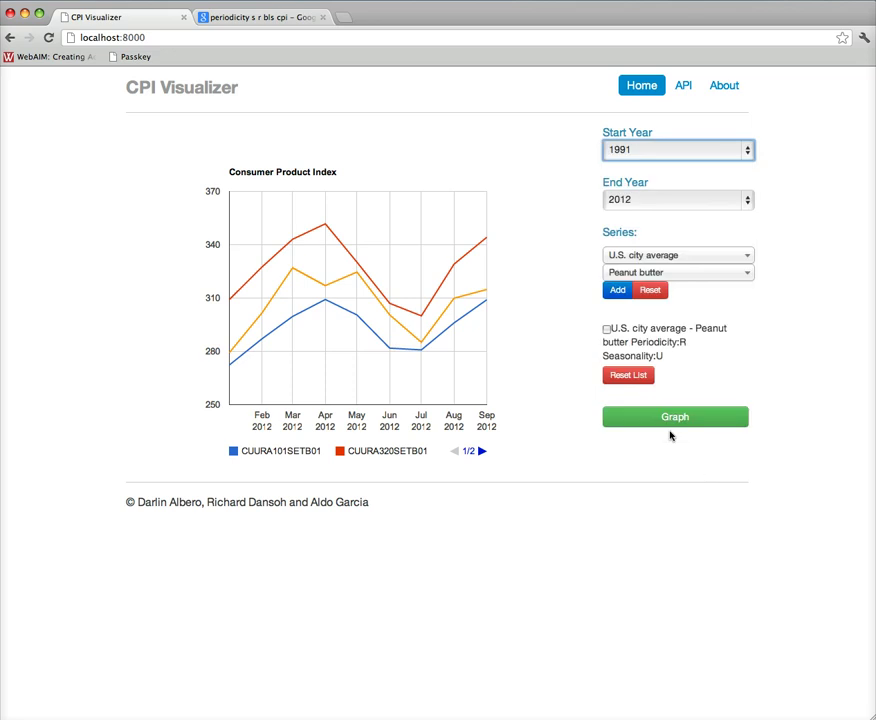
pyautogui.click(607, 330)
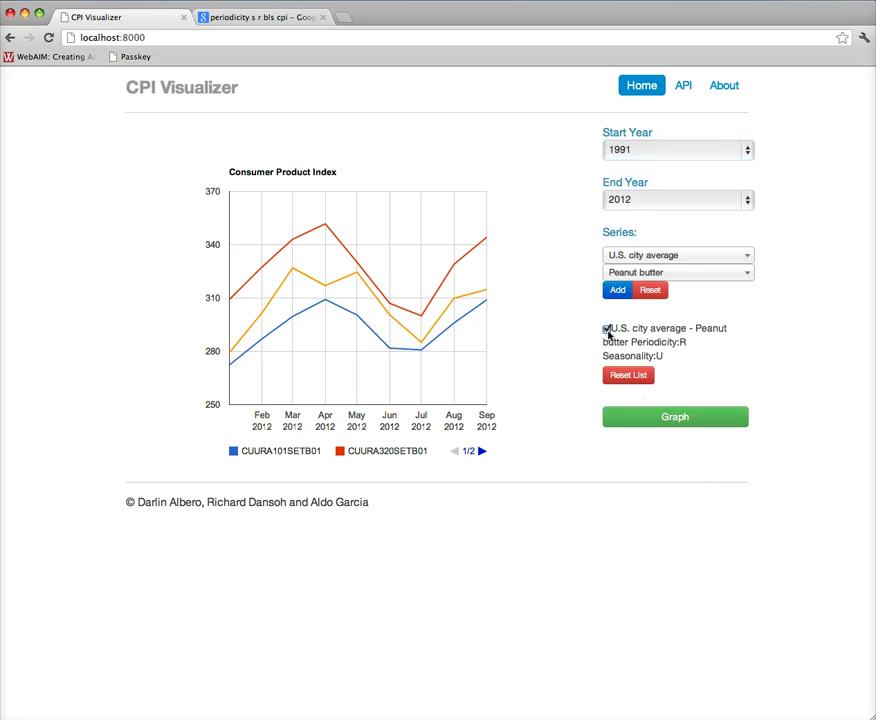
pyautogui.click(672, 425)
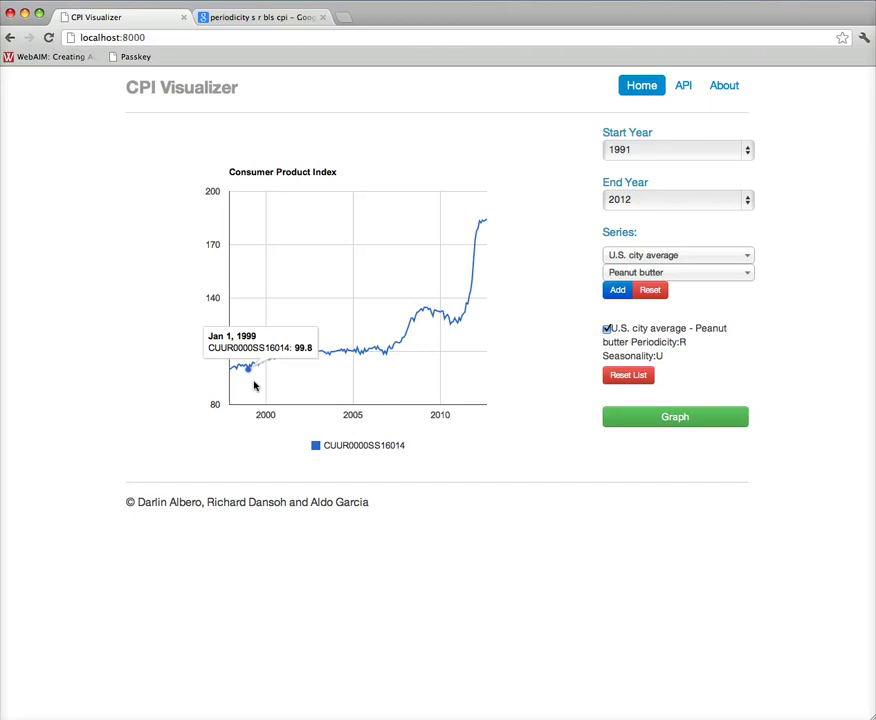
pyautogui.moveTo(345, 363)
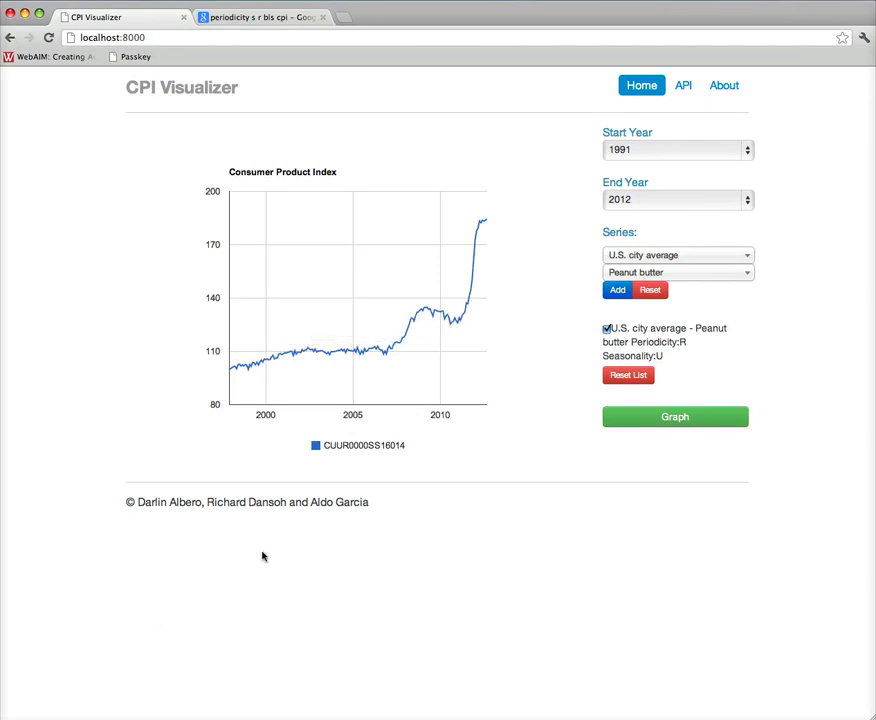
# - Remove the peanut butter series from the list and reset the chosen area and item
pyautogui.click(56, 718)
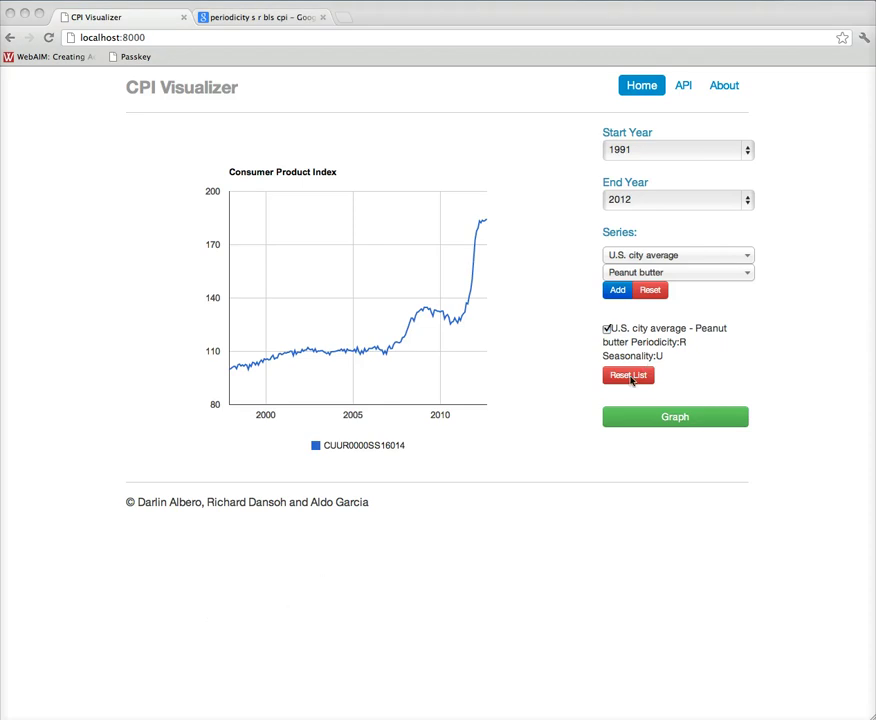
pyautogui.click(631, 377)
pyautogui.click(631, 377)
pyautogui.click(650, 294)
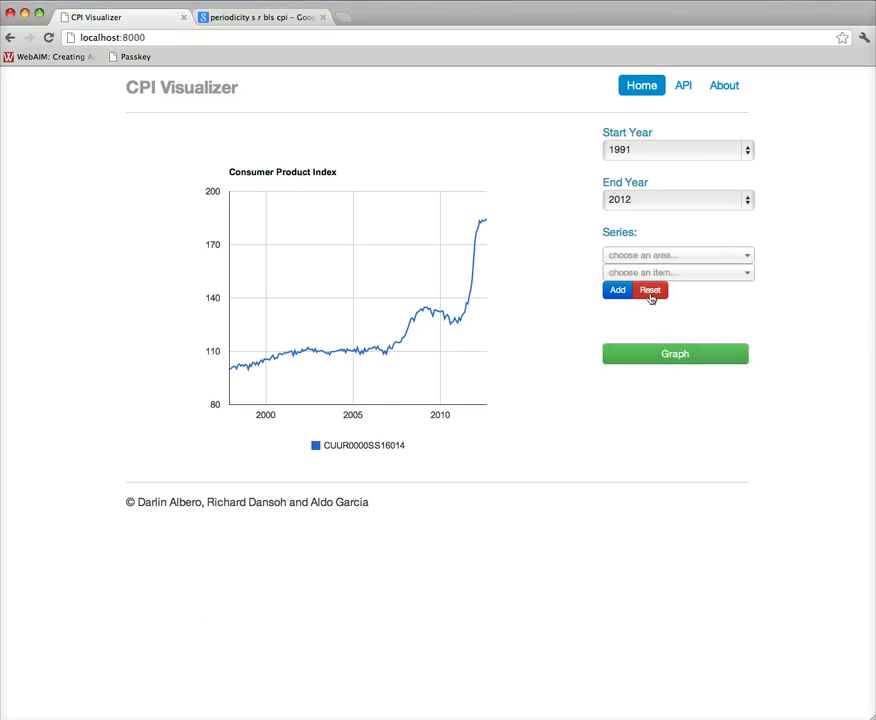
# - Set the start year of the graph range to 2009
pyautogui.click(666, 151)
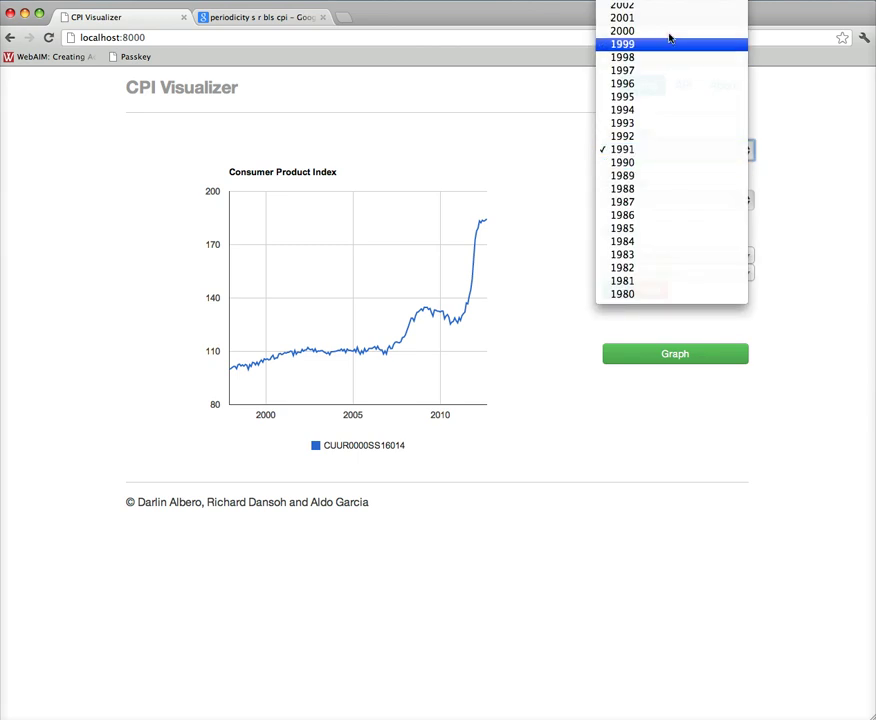
pyautogui.scroll(5, 669, 38)
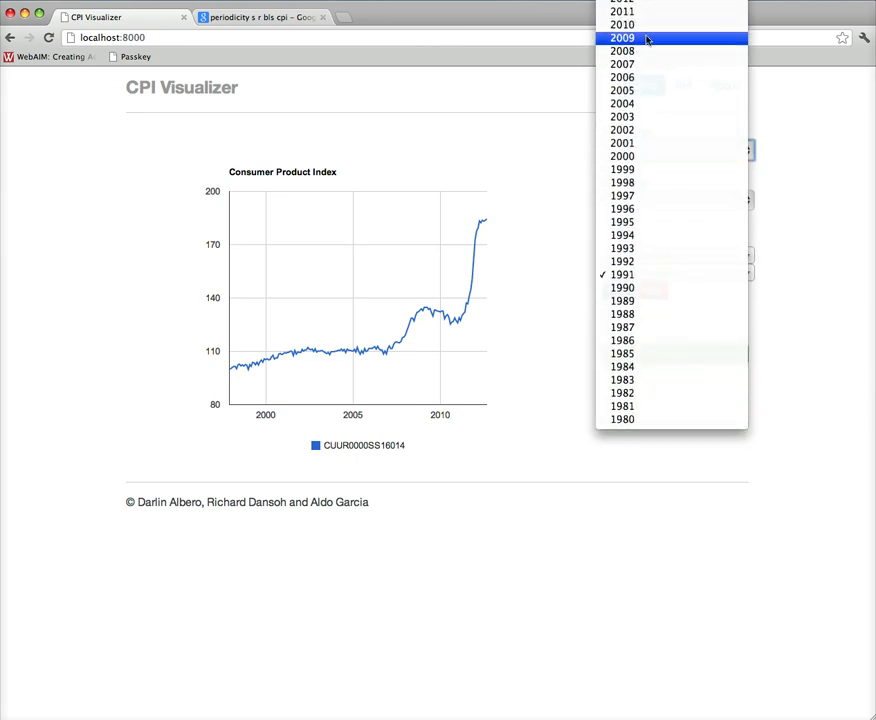
pyautogui.click(646, 38)
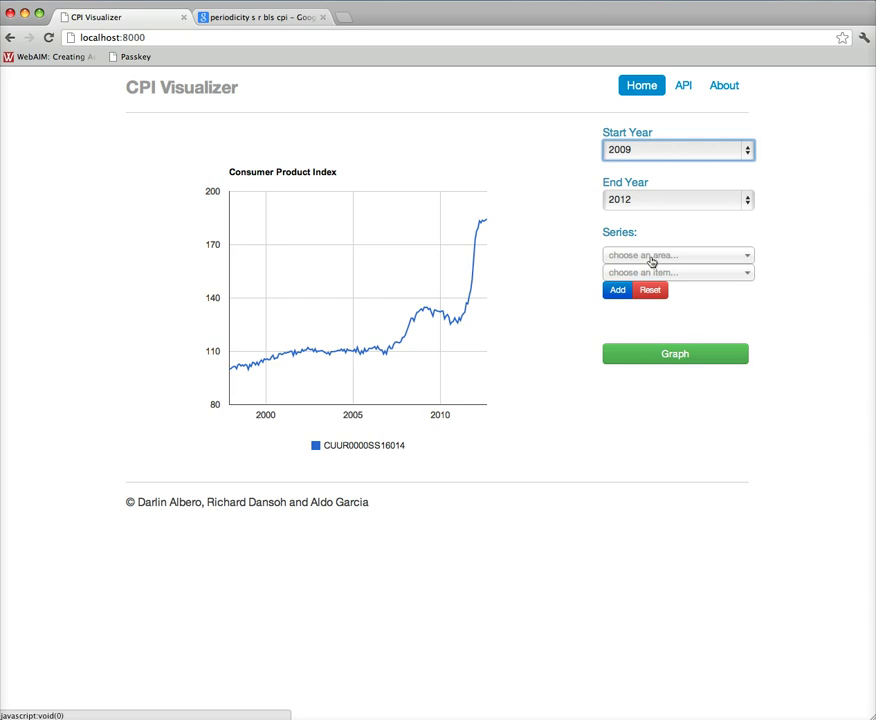
# - Choose New York-Northern New Jersey-Long Island, NY-NJ-CT-PA as the area and Apparel as the item
pyautogui.click(652, 258)
pyautogui.write('New York')
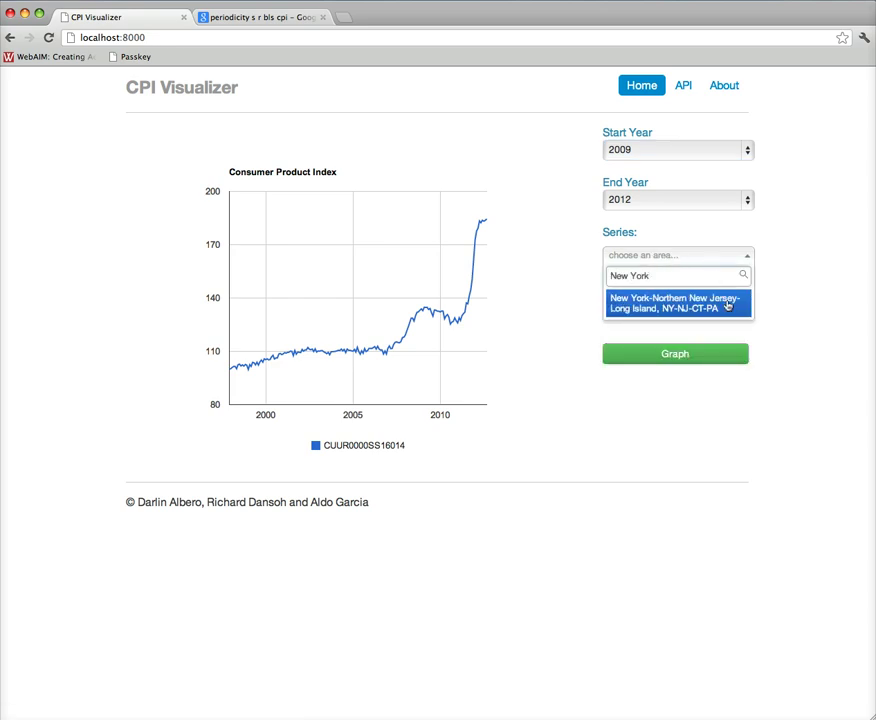
pyautogui.click(727, 306)
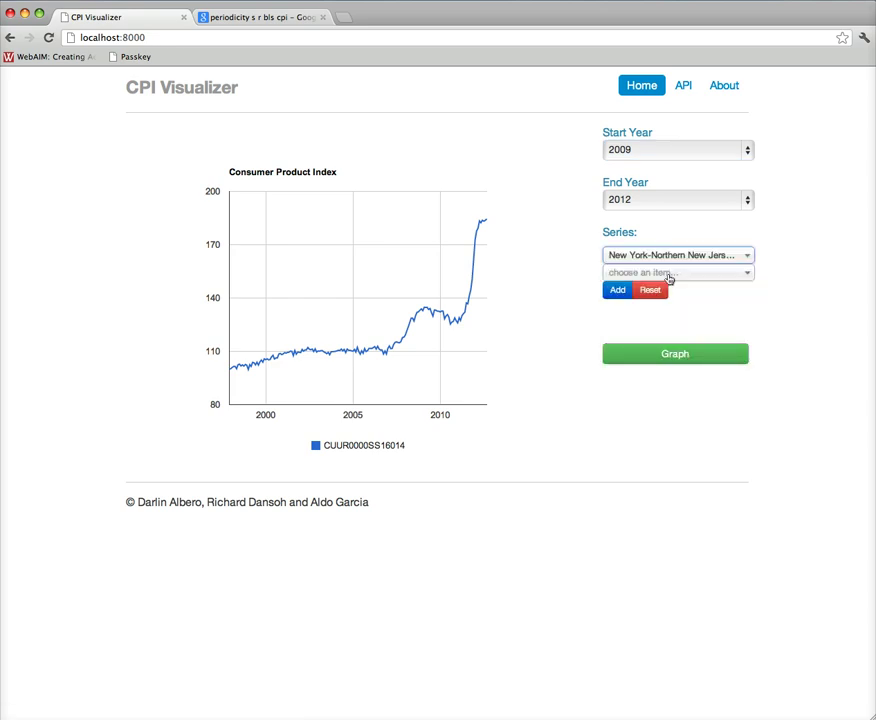
pyautogui.click(667, 275)
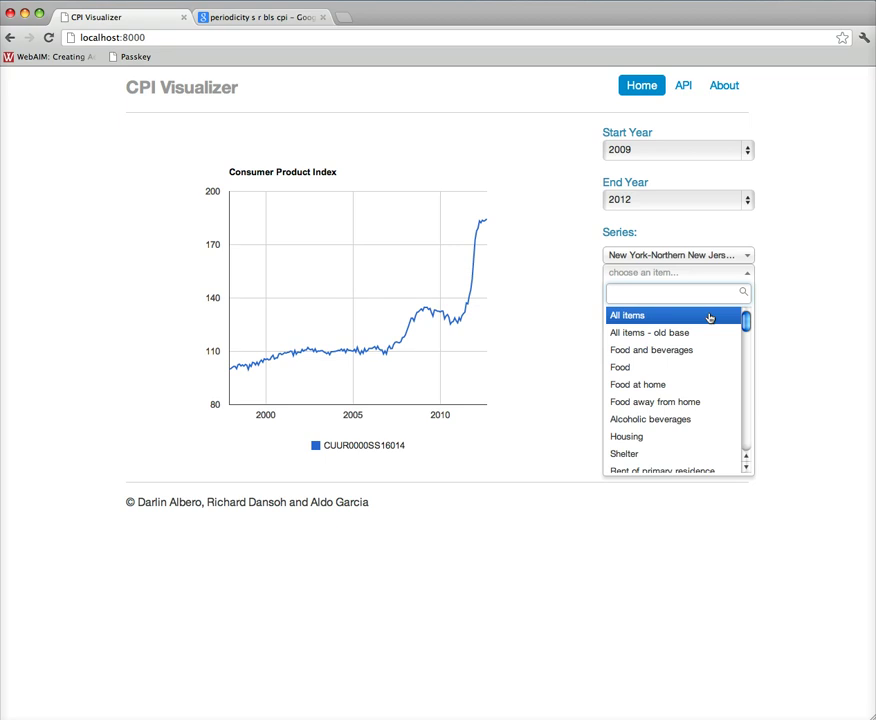
pyautogui.write('N')
pyautogui.press('BackSpace')
pyautogui.write('appa')
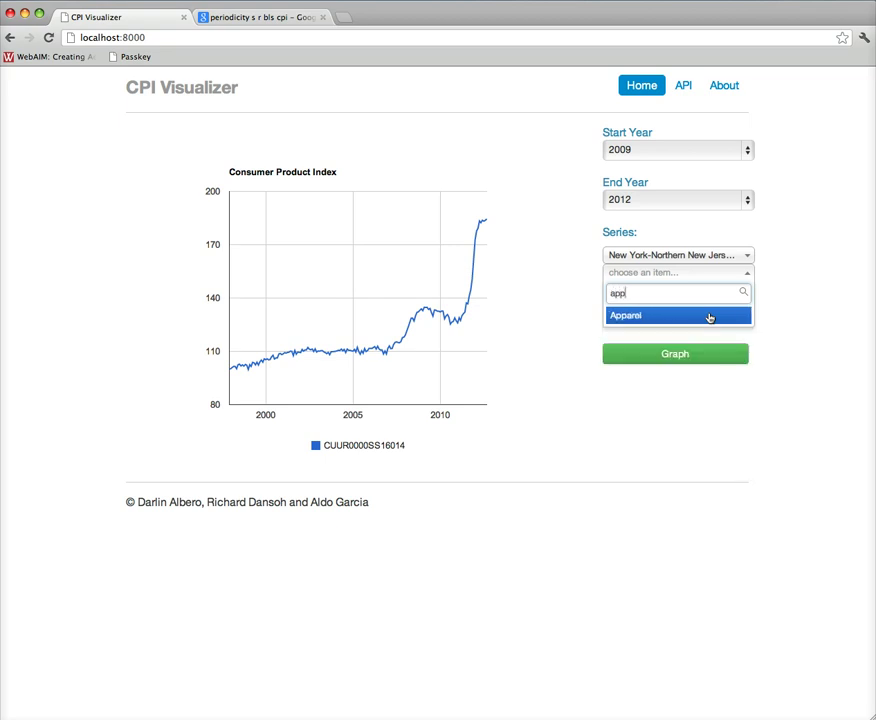
pyautogui.click(694, 326)
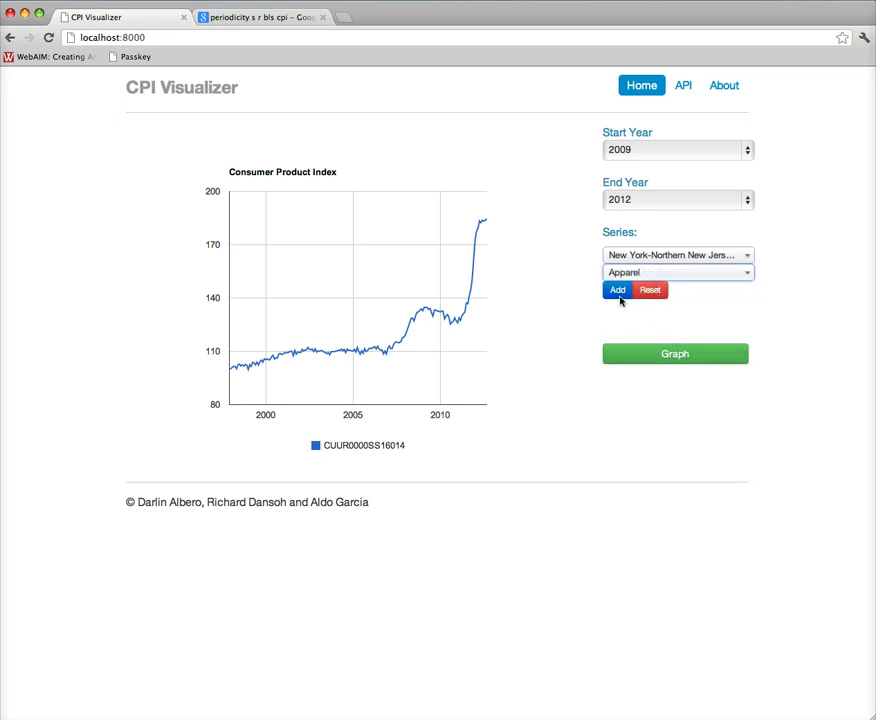
# - Add the New York apparel series to the list and graph only the one with periodicity R and seasonality U
pyautogui.click(617, 291)
pyautogui.click(606, 329)
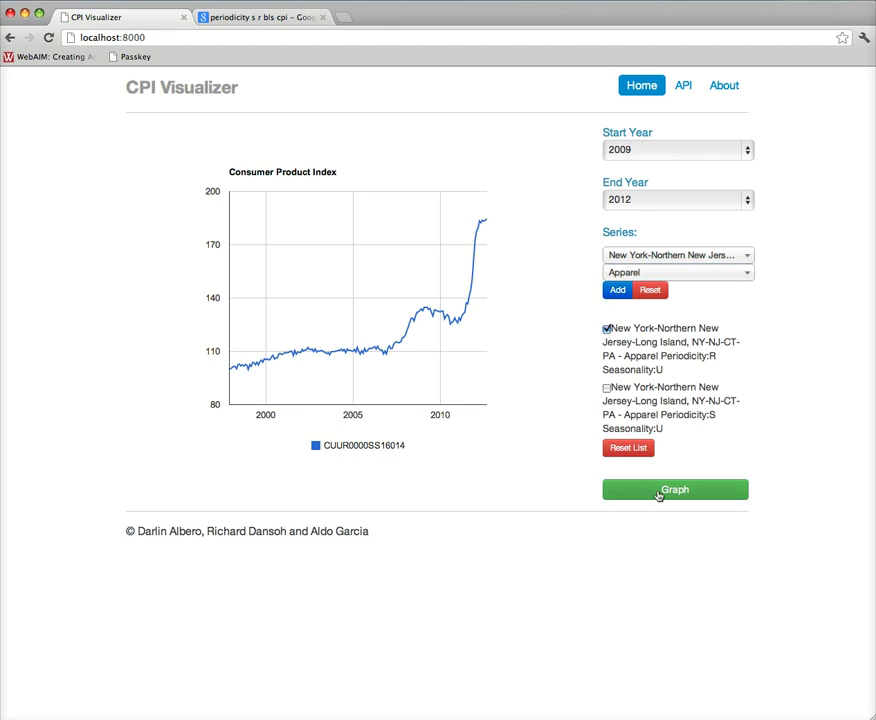
pyautogui.click(658, 491)
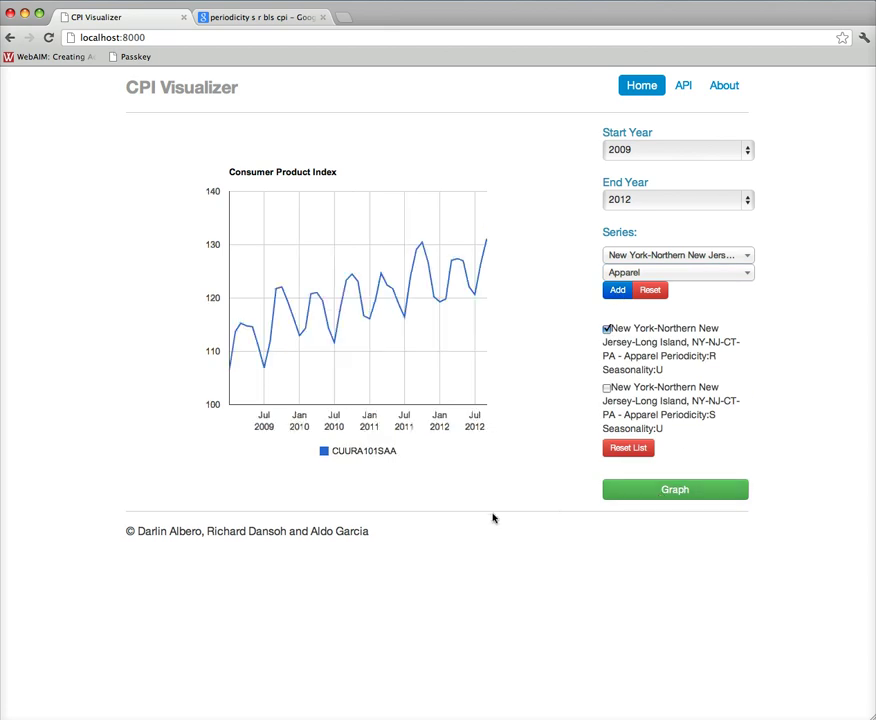